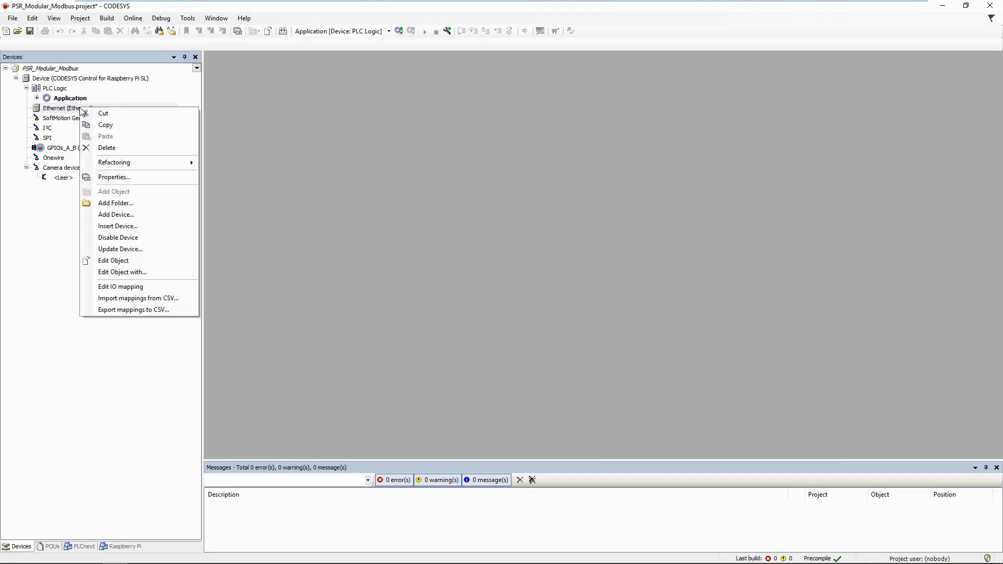
Add a Modbus TCP Master device under Ethernet
{"action": "left_click", "coordinate": [127, 220]}
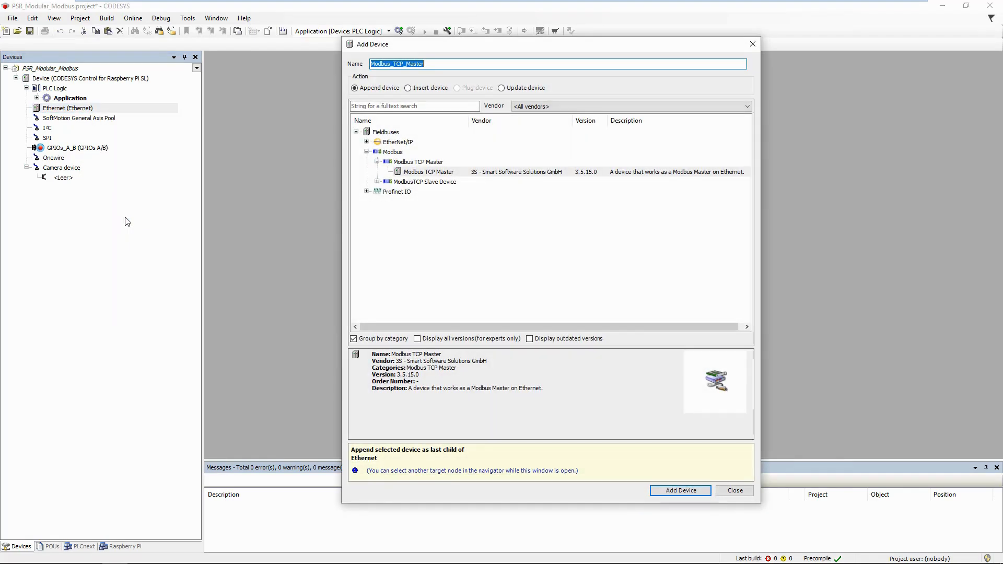
{"action": "left_click", "coordinate": [432, 173]}
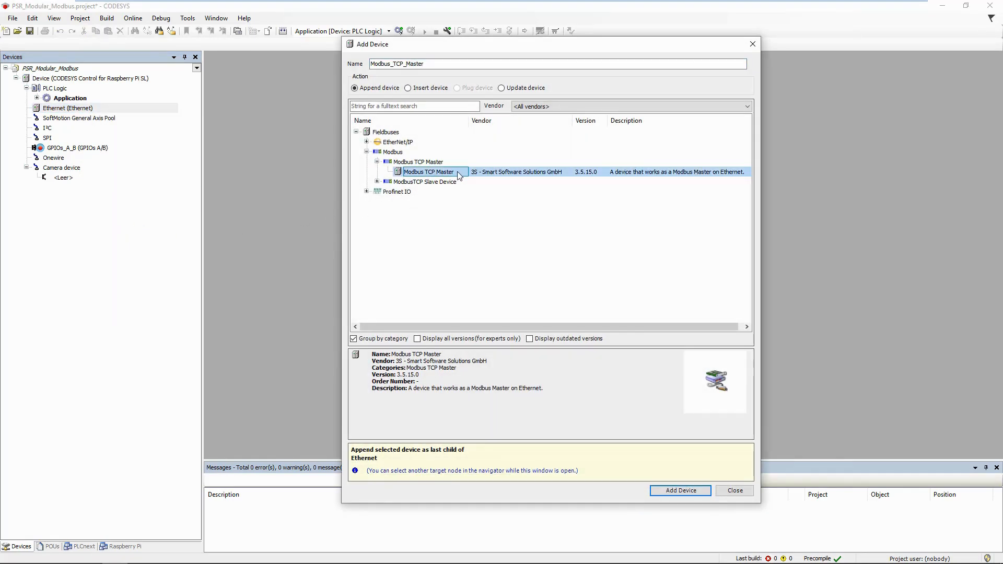
{"action": "left_click", "coordinate": [675, 488]}
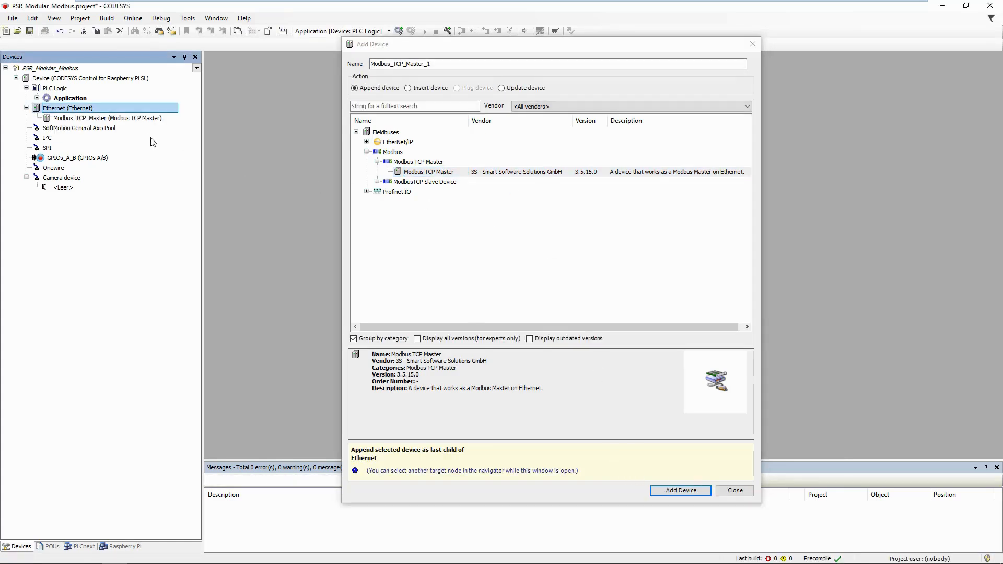
Add a Modbus TCP Slave beneath the master and close the Add Device window
{"action": "left_click", "coordinate": [148, 118]}
{"action": "left_click", "coordinate": [456, 164]}
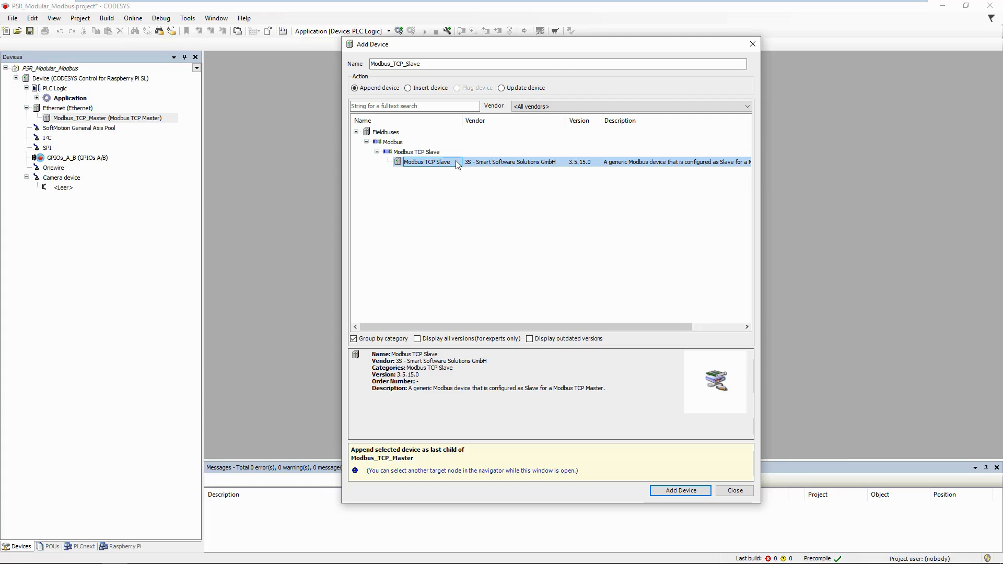
{"action": "left_click", "coordinate": [681, 491]}
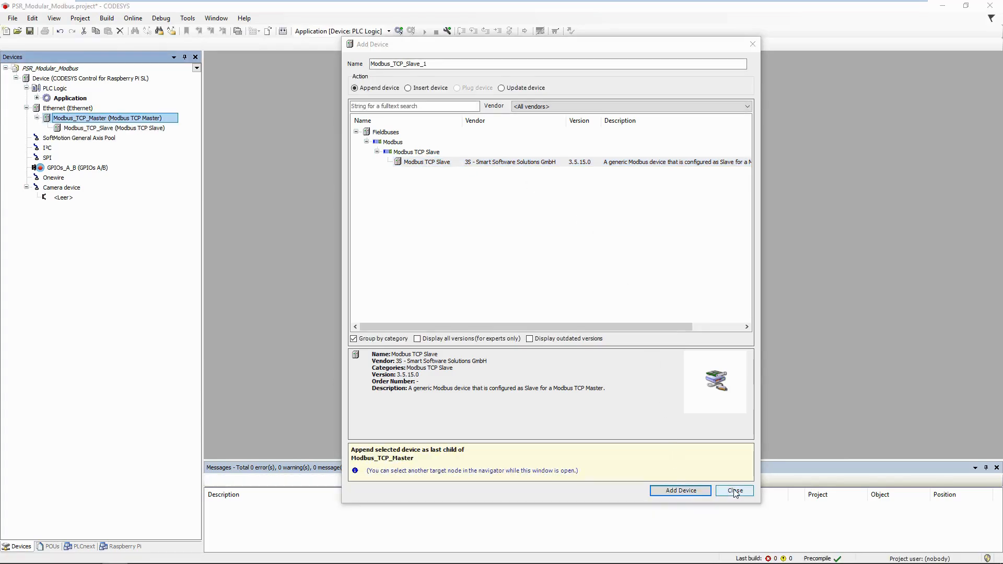
{"action": "left_click", "coordinate": [723, 494]}
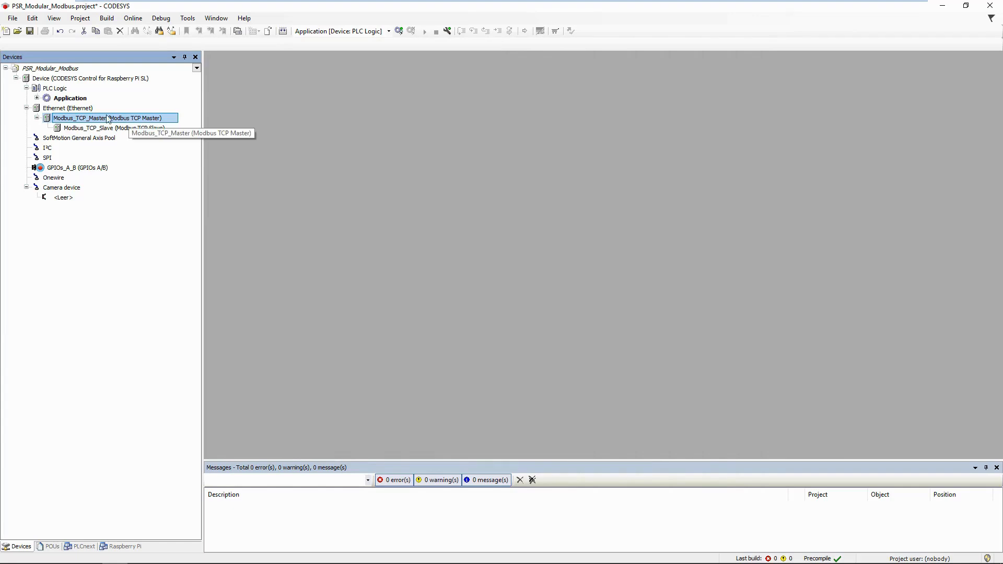
Change the Modbus TCP Slave's IP address to 192.168.0.20 and show its empty channel list
{"action": "double_click", "coordinate": [121, 128]}
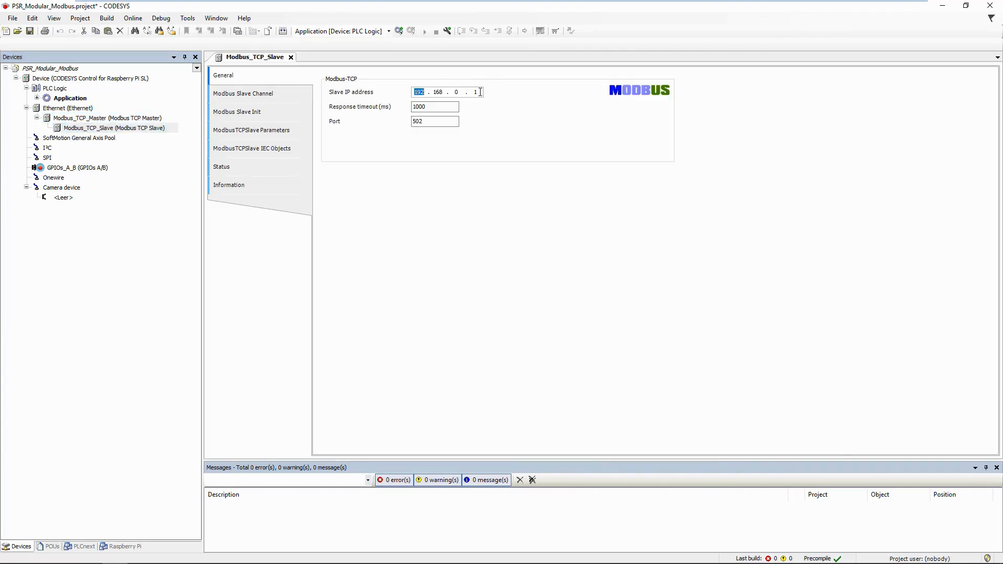
{"action": "double_click", "coordinate": [480, 93]}
{"action": "type", "text": "20"}
{"action": "left_click", "coordinate": [265, 96]}
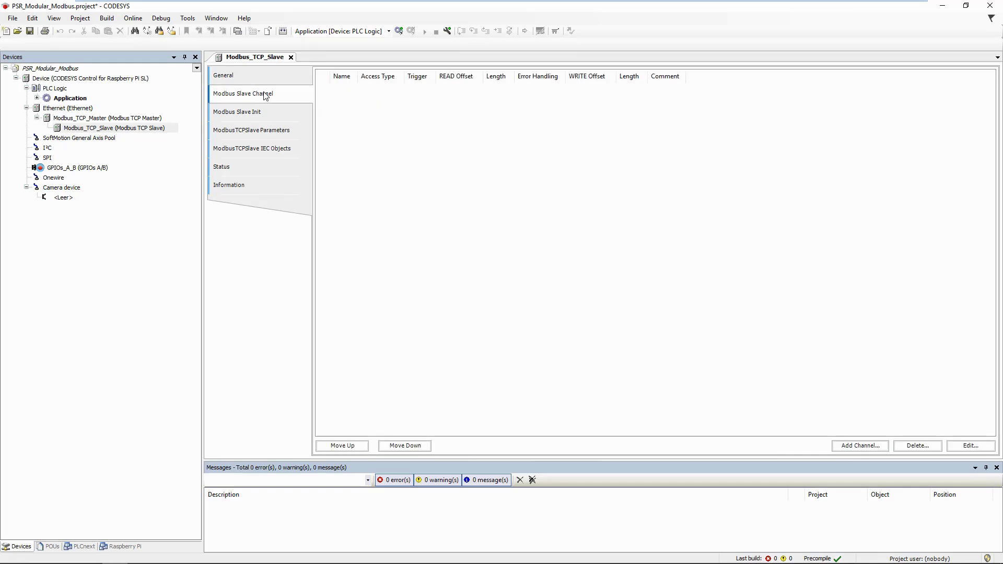
Add channel 'External Input (EI) signal' writing 2 registers at offset 0 via FC16 (Write Multiple Registers)
{"action": "left_click", "coordinate": [866, 446]}
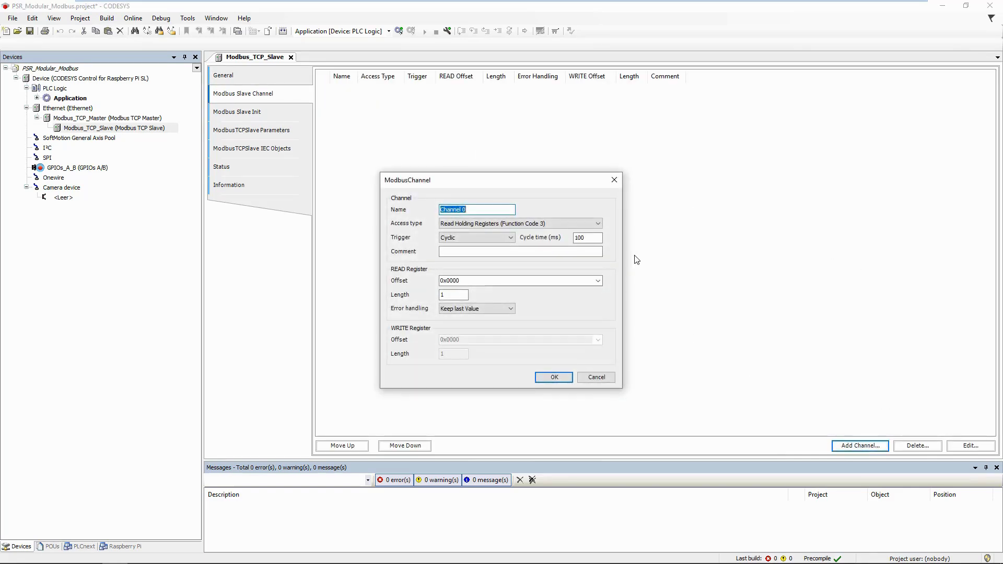
{"action": "type", "text": "External Input (EI) signal"}
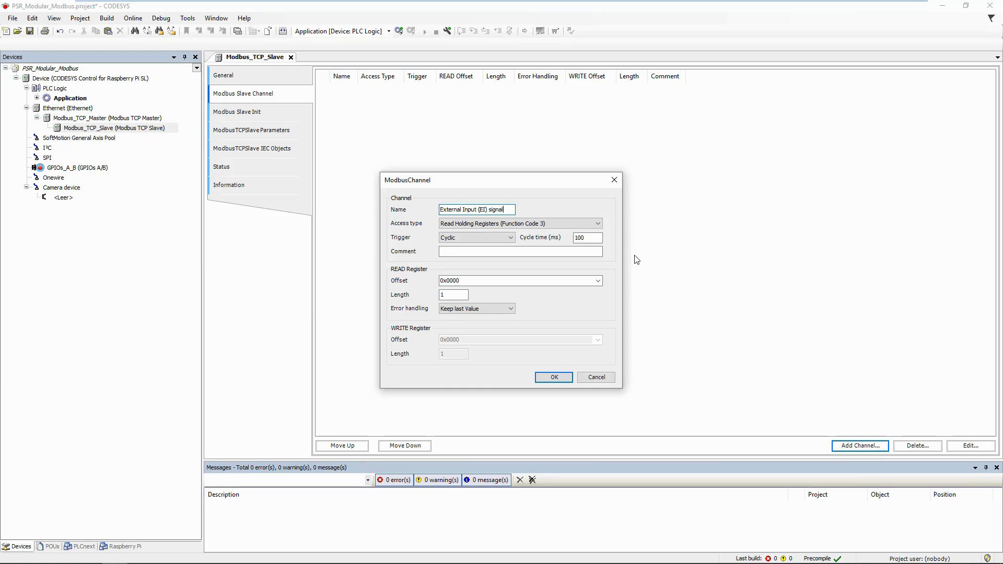
{"action": "left_click", "coordinate": [600, 223]}
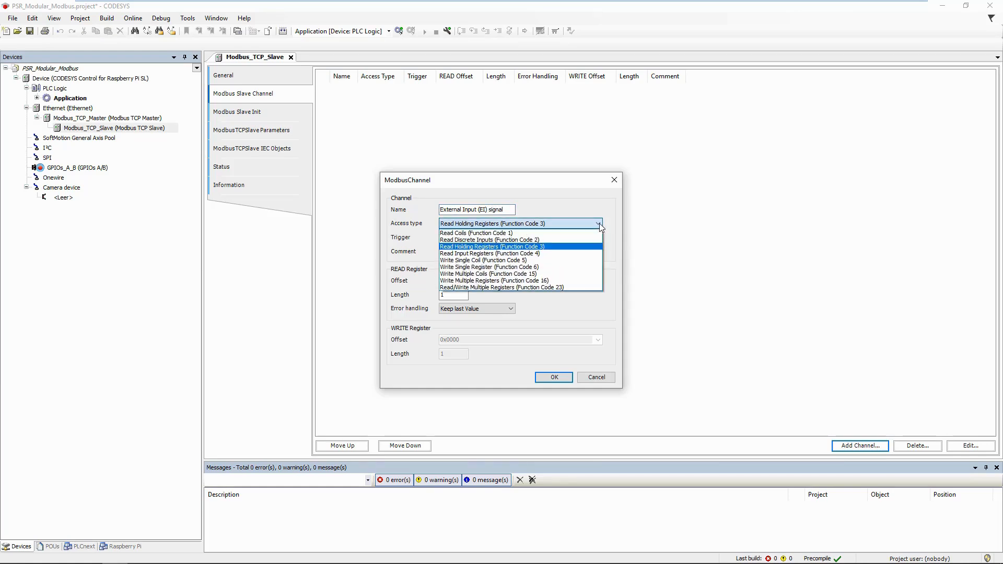
{"action": "left_click", "coordinate": [583, 282]}
{"action": "left_click", "coordinate": [466, 342]}
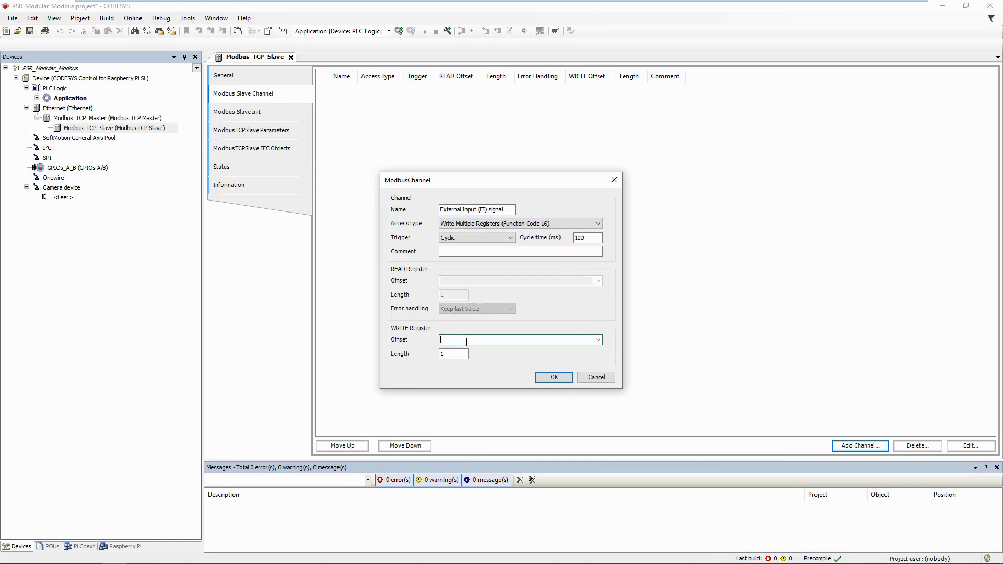
{"action": "key", "text": "Tab"}
{"action": "type", "text": "2"}
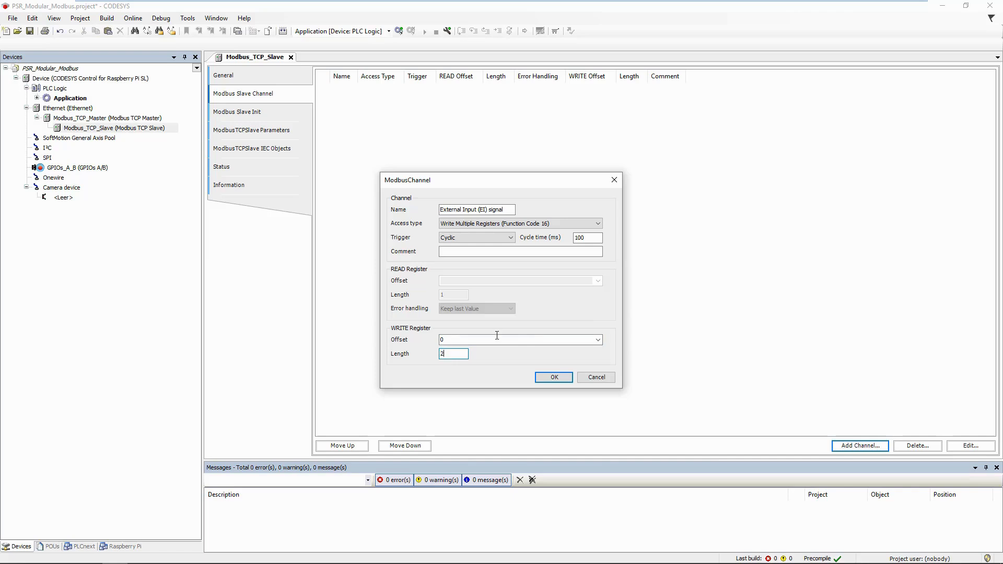
{"action": "left_click", "coordinate": [554, 377]}
{"action": "left_click", "coordinate": [860, 445]}
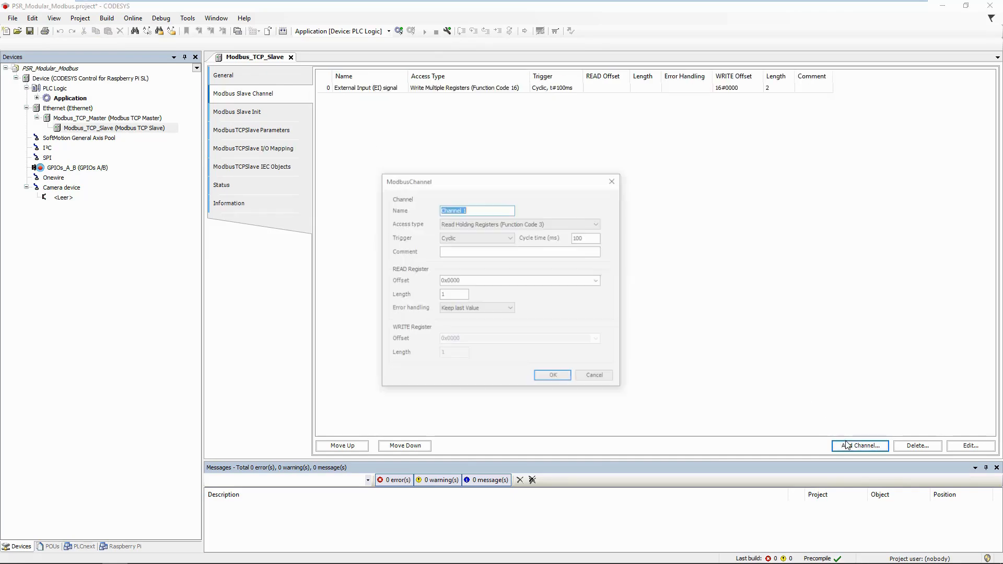
Add channel 'System status' reading 1 holding register at 16#0800, set to zero on error
{"action": "type", "text": "System status"}
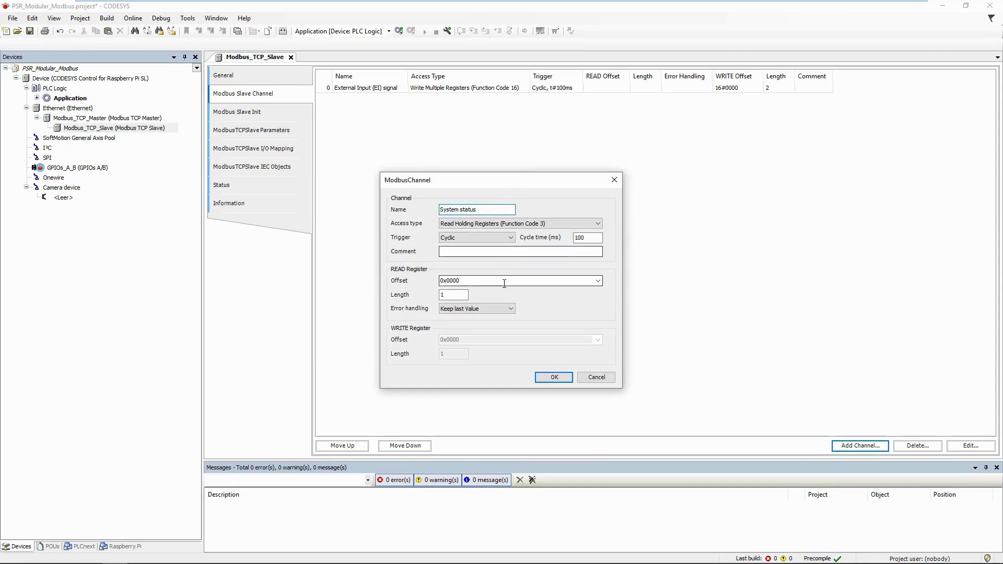
{"action": "double_click", "coordinate": [462, 281]}
{"action": "left_click_drag", "start_coordinate": [463, 281], "coordinate": [449, 281]}
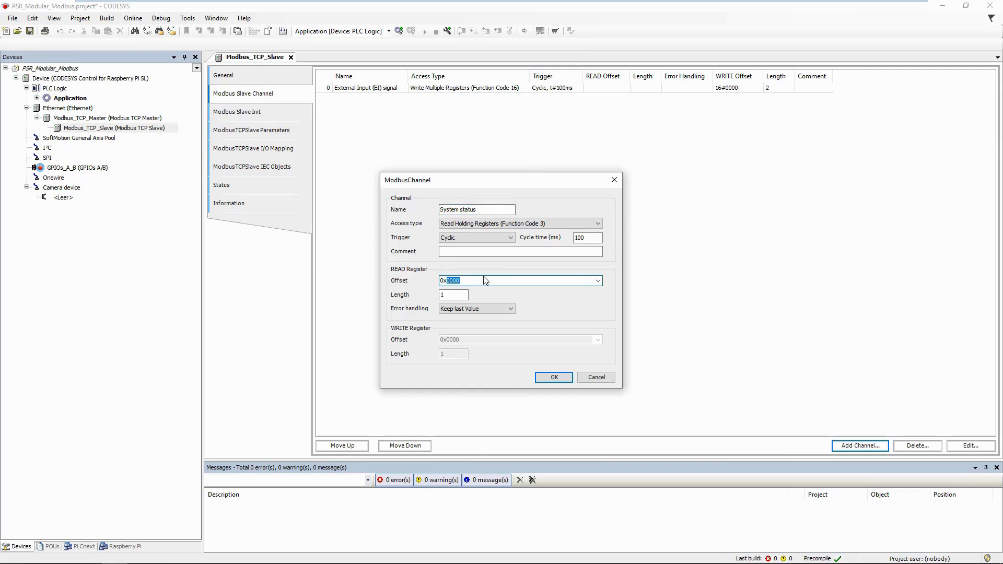
{"action": "type", "text": "0800"}
{"action": "key", "text": "Tab"}
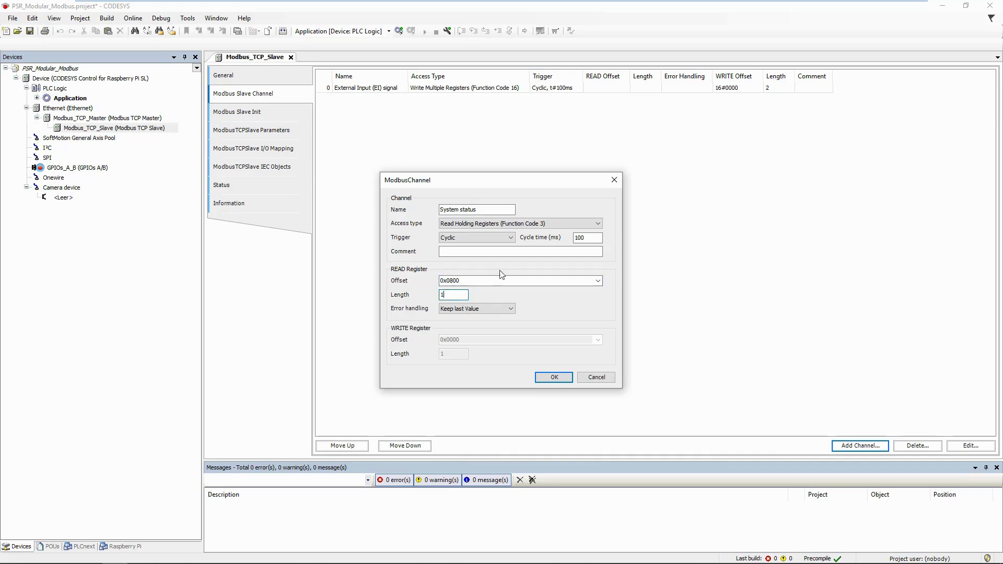
{"action": "left_click", "coordinate": [511, 310]}
{"action": "left_click", "coordinate": [501, 327]}
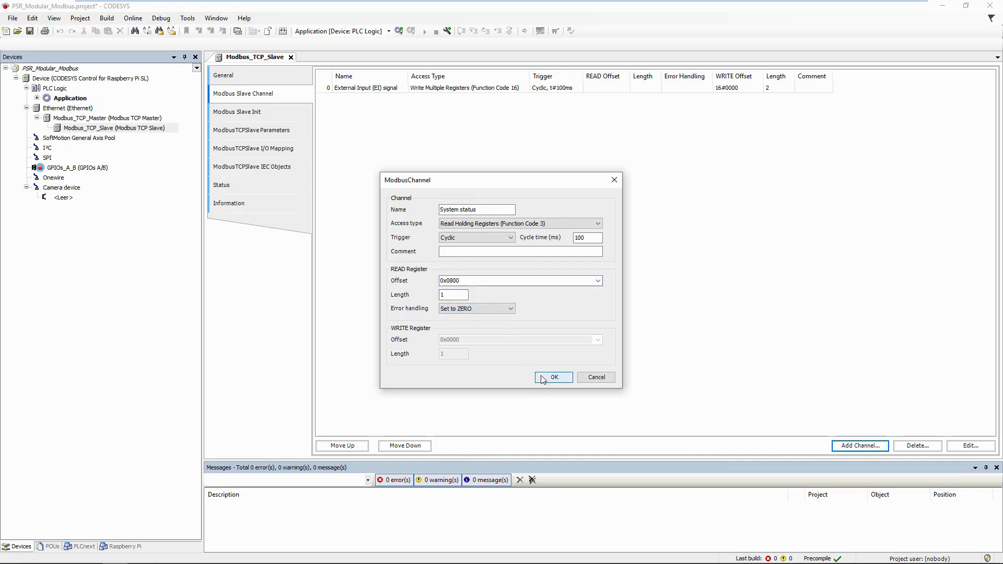
{"action": "left_click", "coordinate": [553, 377]}
{"action": "left_click", "coordinate": [857, 445]}
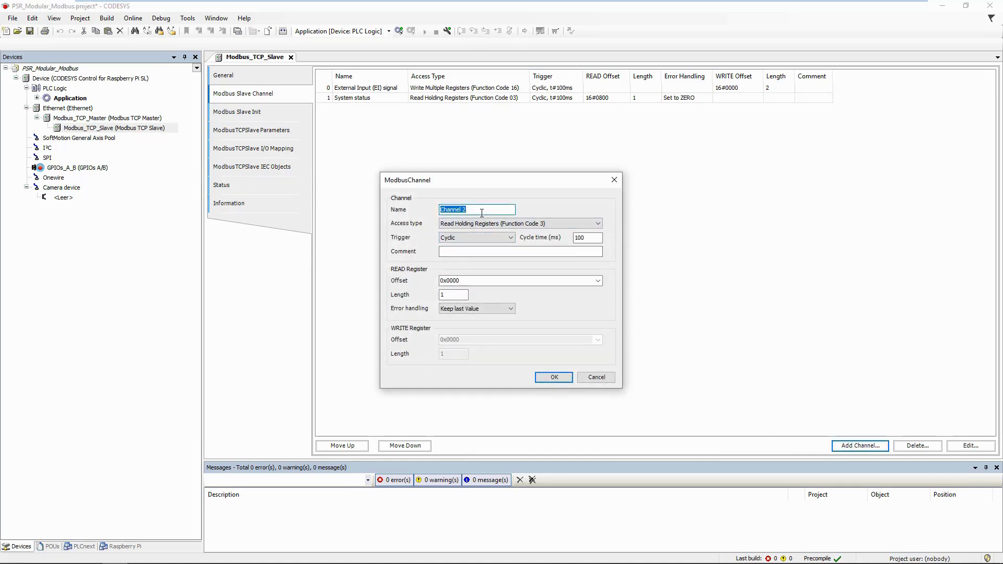
Add read channels Input status through Output status, set to zero on error; Output status reads 2 registers at 16#080D
{"action": "type", "text": "Input status"}
{"action": "left_click", "coordinate": [506, 281]}
{"action": "left_click_drag", "start_coordinate": [466, 280], "coordinate": [453, 280]}
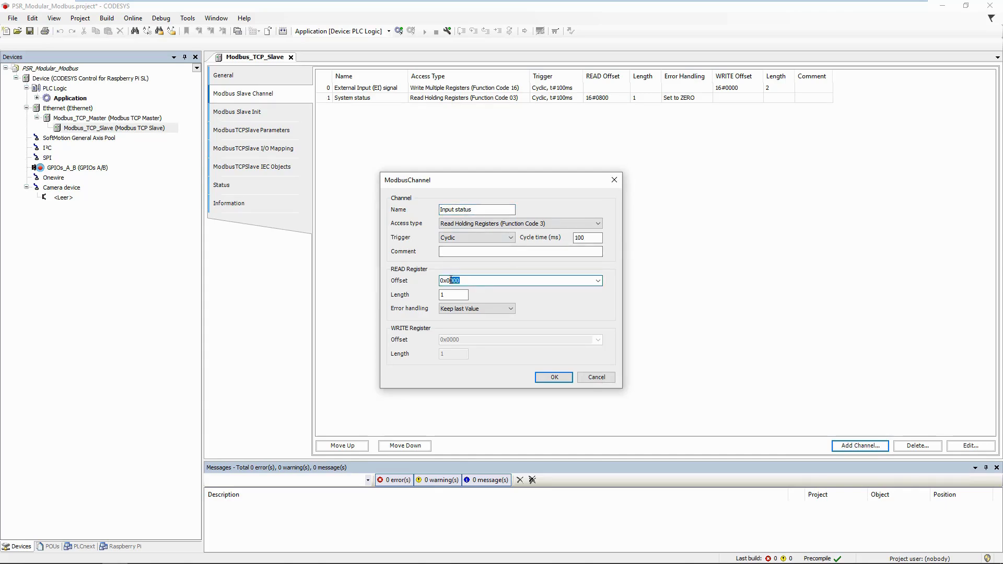
{"action": "type", "text": "801"}
{"action": "left_click", "coordinate": [460, 297]}
{"action": "type", "text": "8"}
{"action": "left_click", "coordinate": [487, 309]}
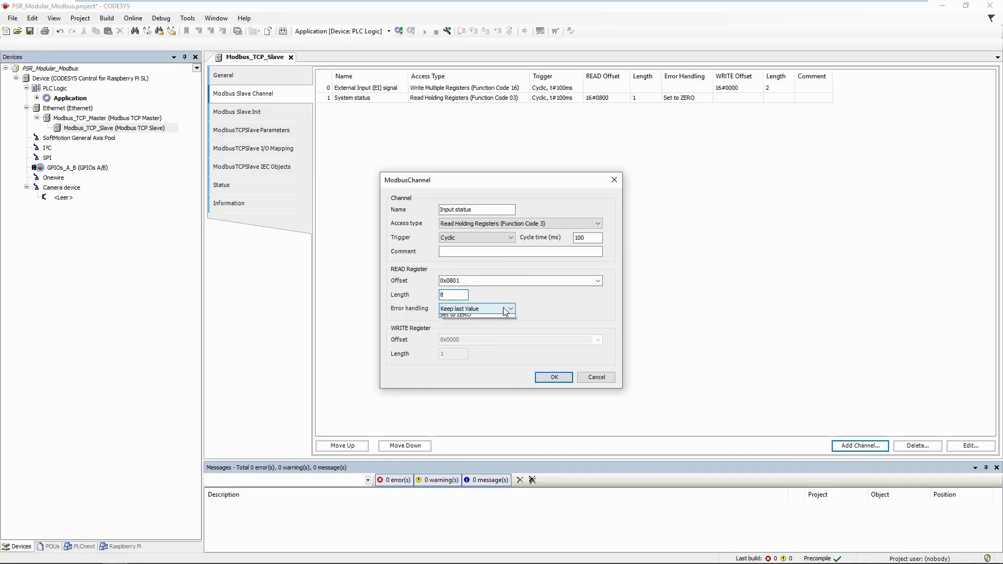
{"action": "left_click", "coordinate": [503, 329]}
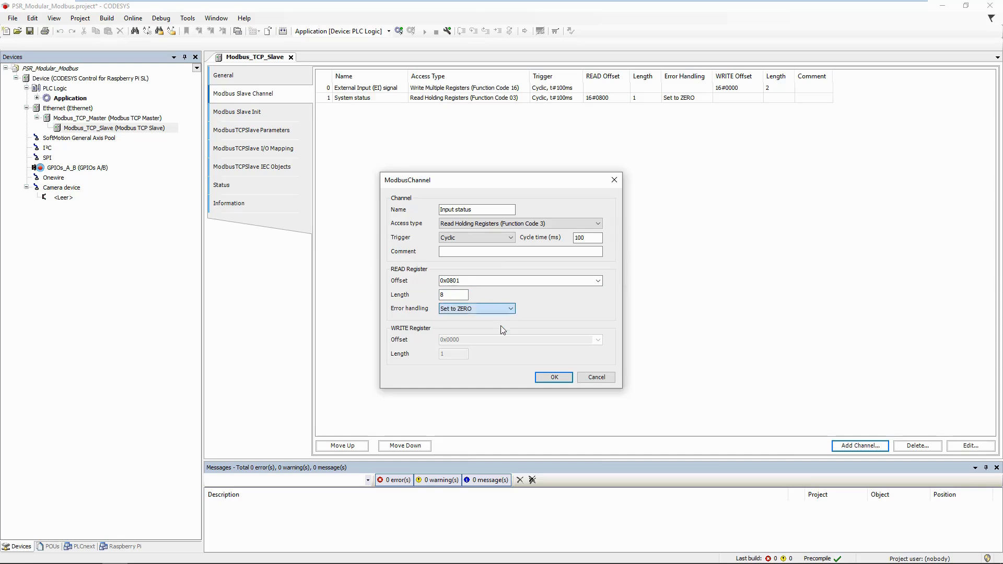
{"action": "left_click", "coordinate": [557, 379]}
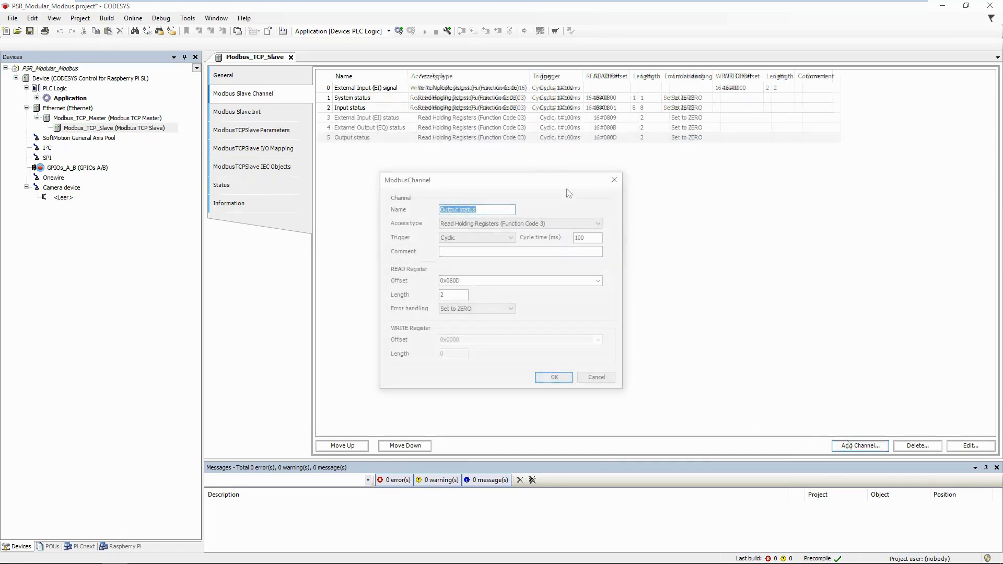
{"action": "left_click", "coordinate": [553, 378]}
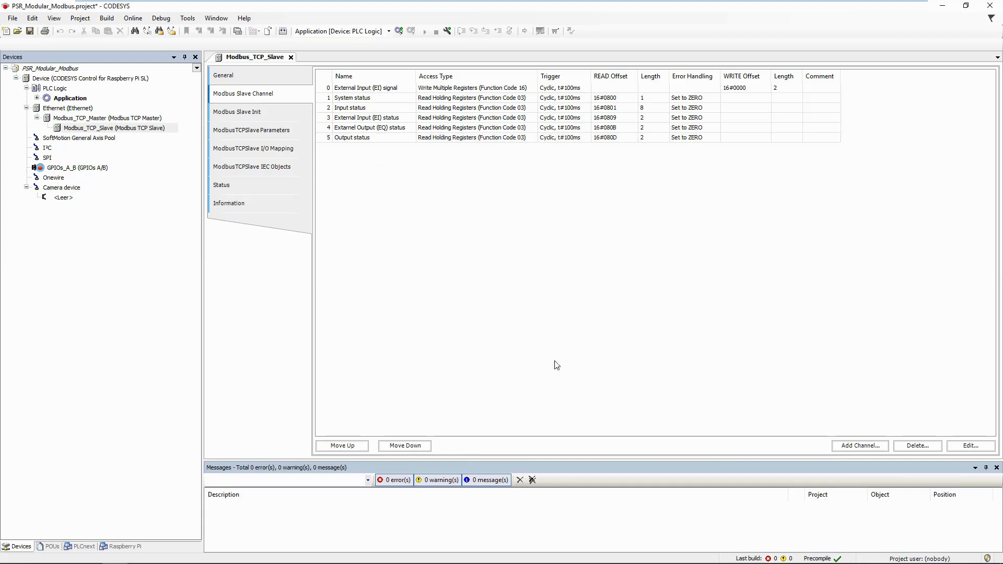
In the slave's I/O Mapping, set Always update variables to Enabled 2 (always in bus cycle task)
{"action": "left_click", "coordinate": [301, 152]}
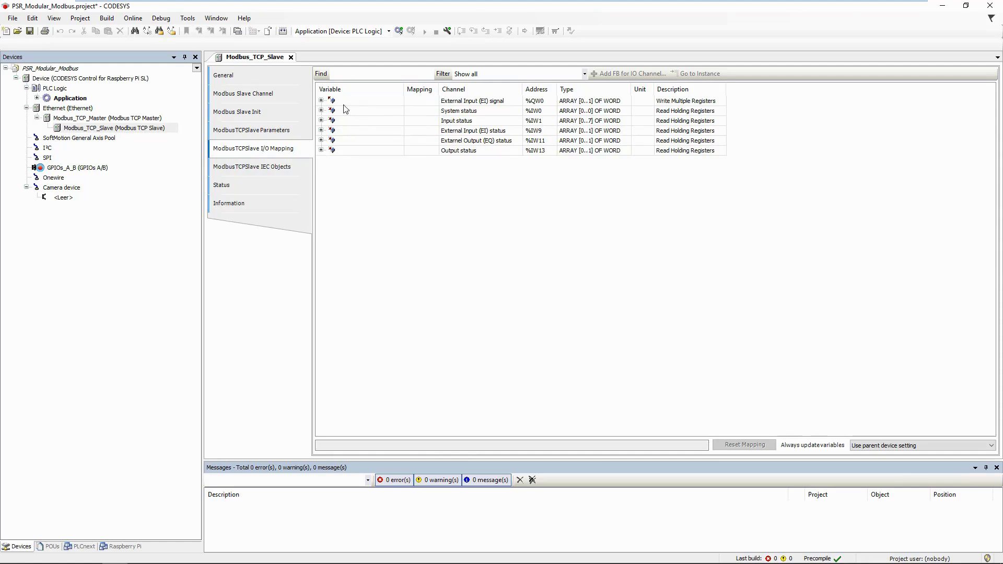
{"action": "left_click", "coordinate": [321, 100]}
{"action": "left_click", "coordinate": [321, 101]}
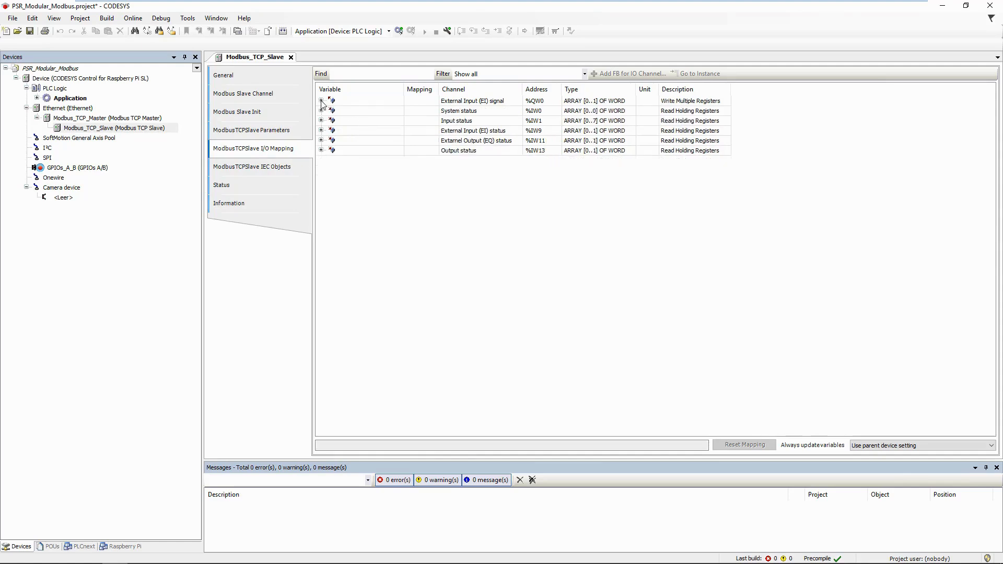
{"action": "left_click", "coordinate": [321, 111]}
{"action": "left_click", "coordinate": [322, 111]}
{"action": "left_click", "coordinate": [322, 121]}
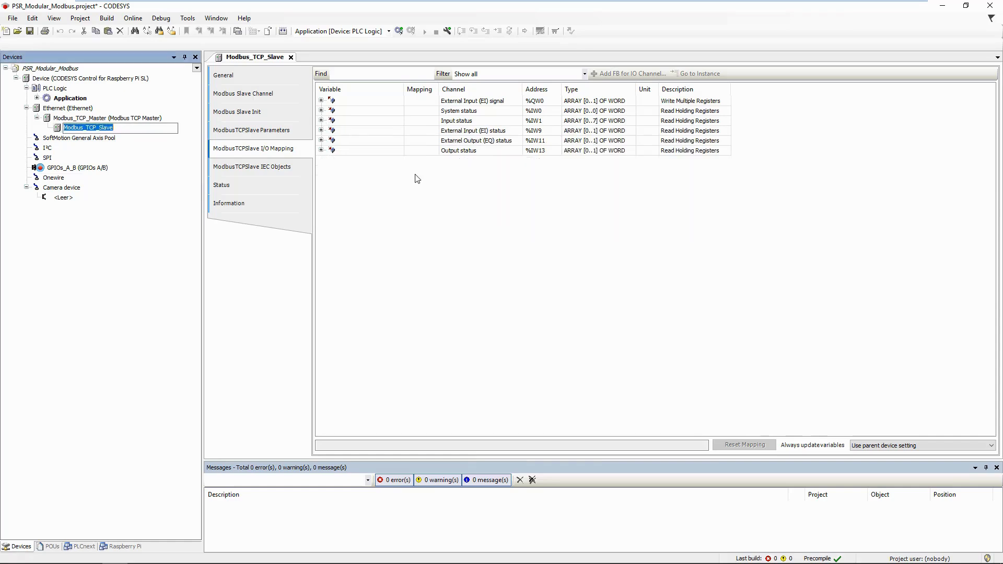
{"action": "left_click", "coordinate": [417, 178]}
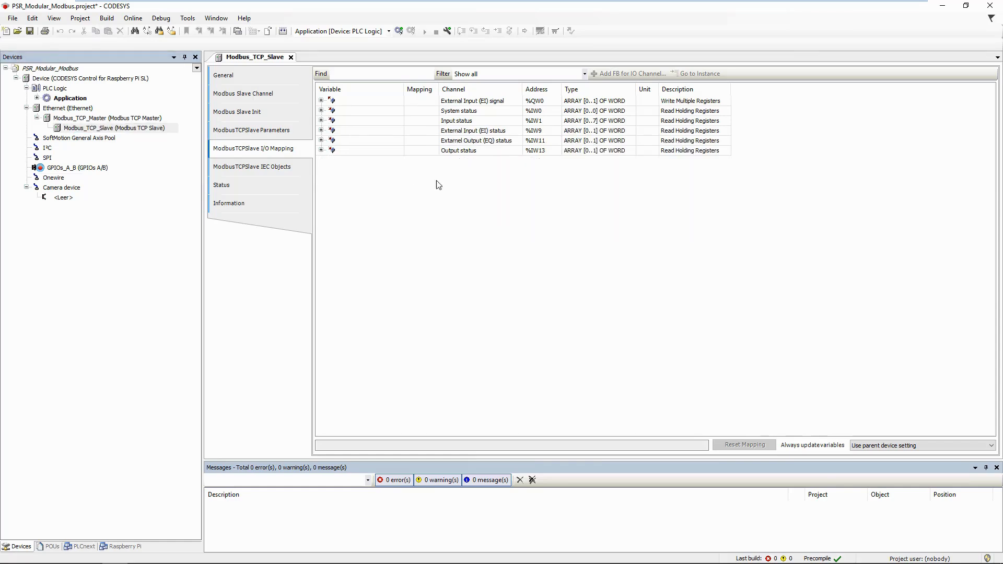
{"action": "left_click", "coordinate": [992, 448]}
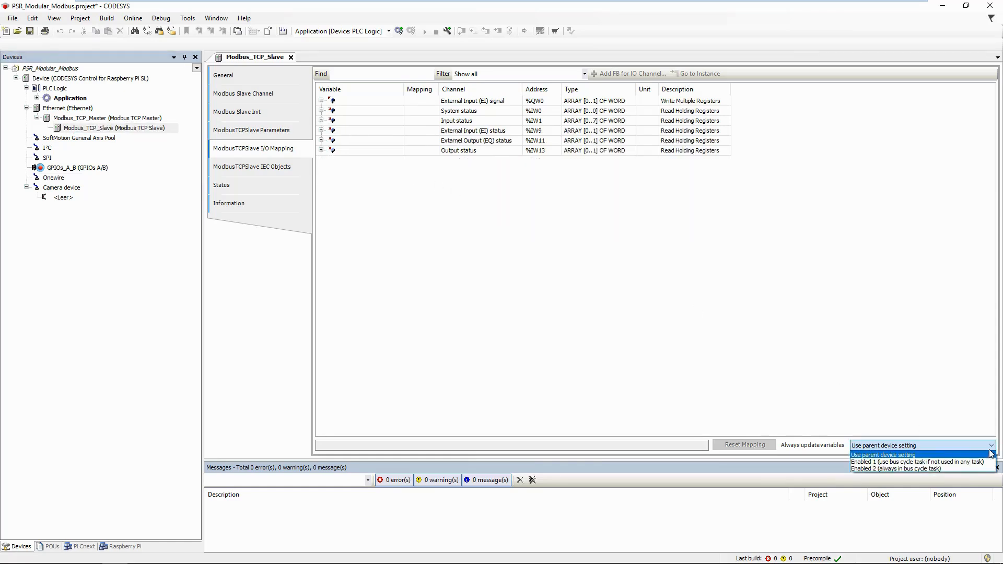
{"action": "left_click", "coordinate": [980, 469]}
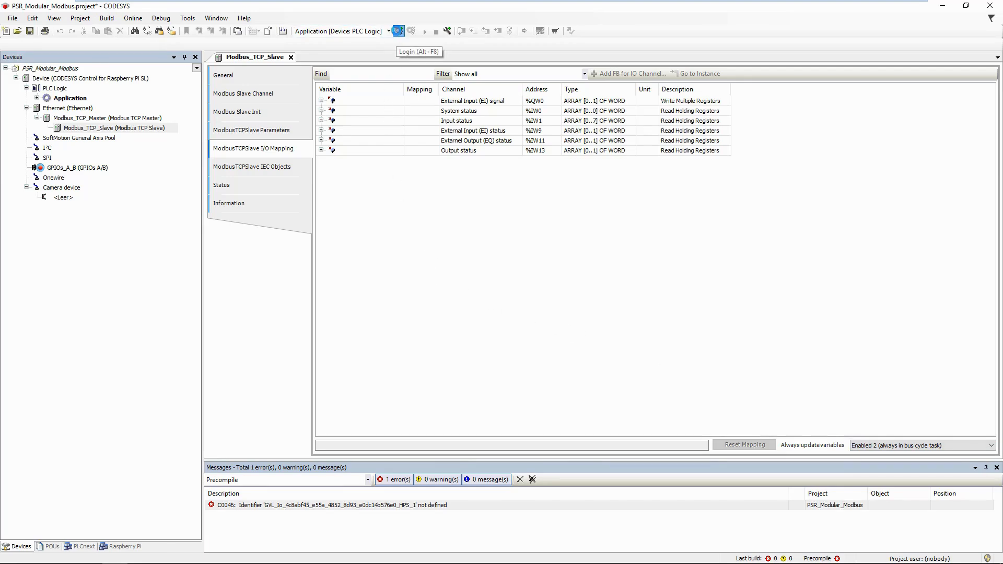
Log in to the Raspberry Pi controller and download the latest code changes
{"action": "left_click", "coordinate": [399, 32]}
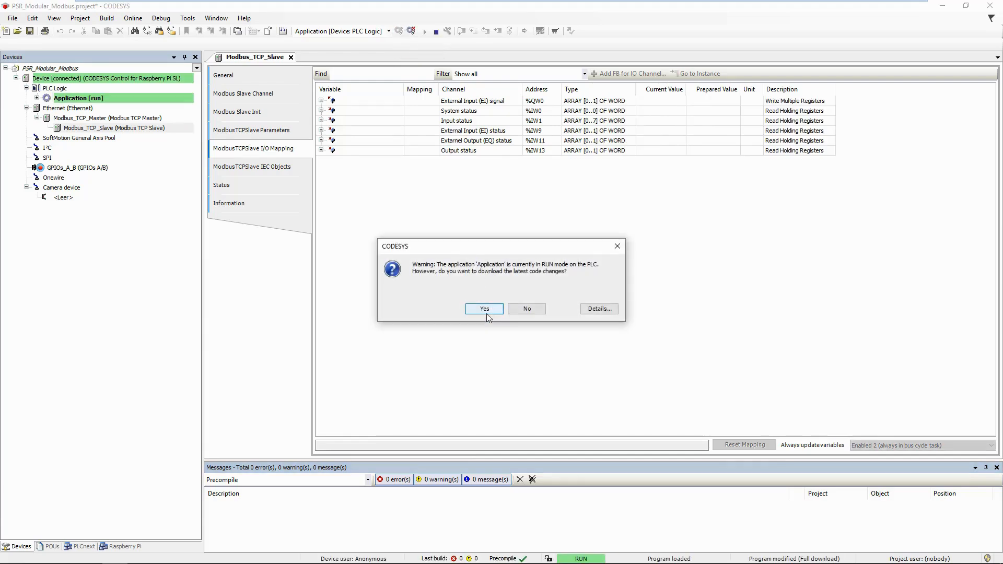
{"action": "left_click", "coordinate": [485, 311]}
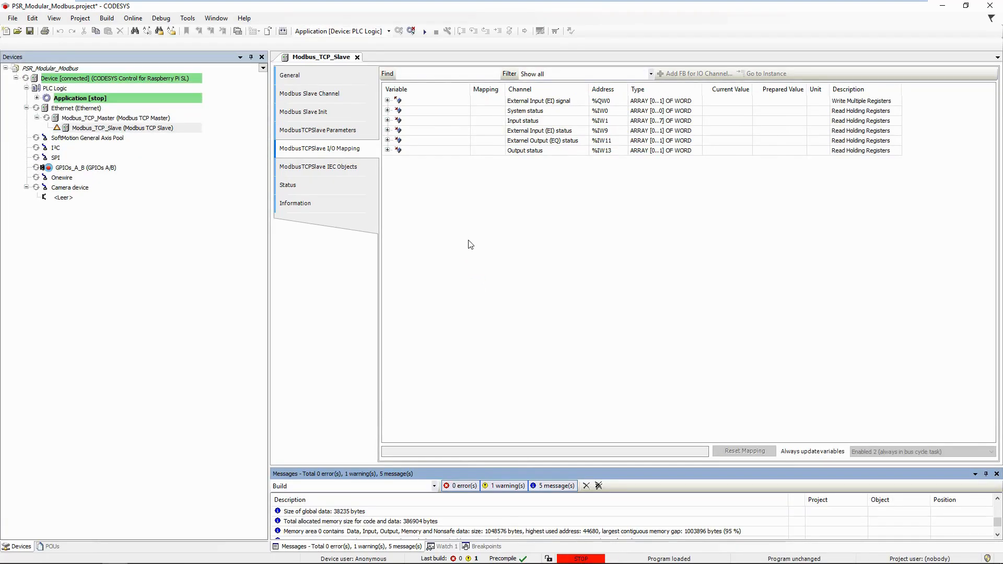
Start the application and expand System status, Input status and Output status to view their live values
{"action": "left_click", "coordinate": [424, 32]}
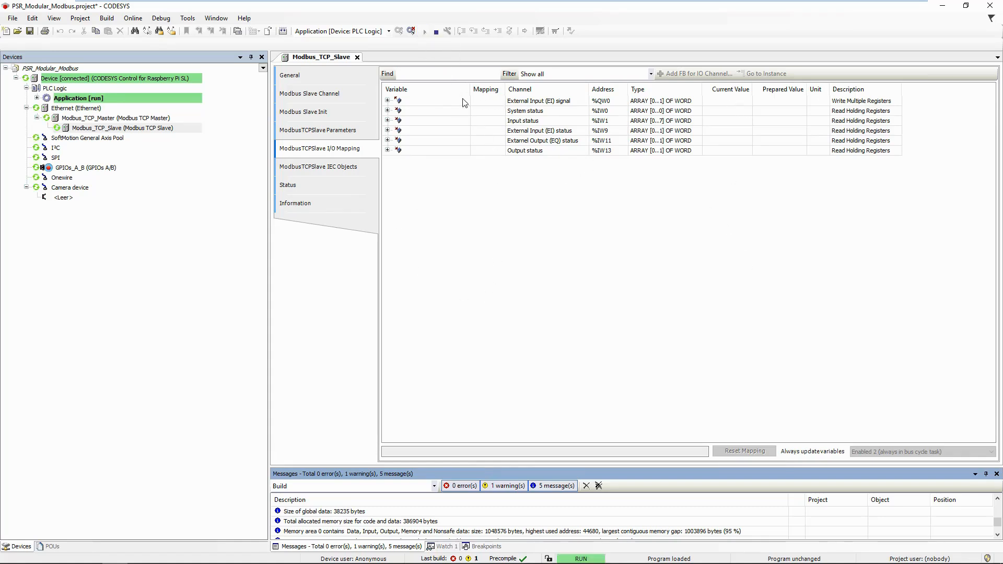
{"action": "left_click", "coordinate": [387, 111]}
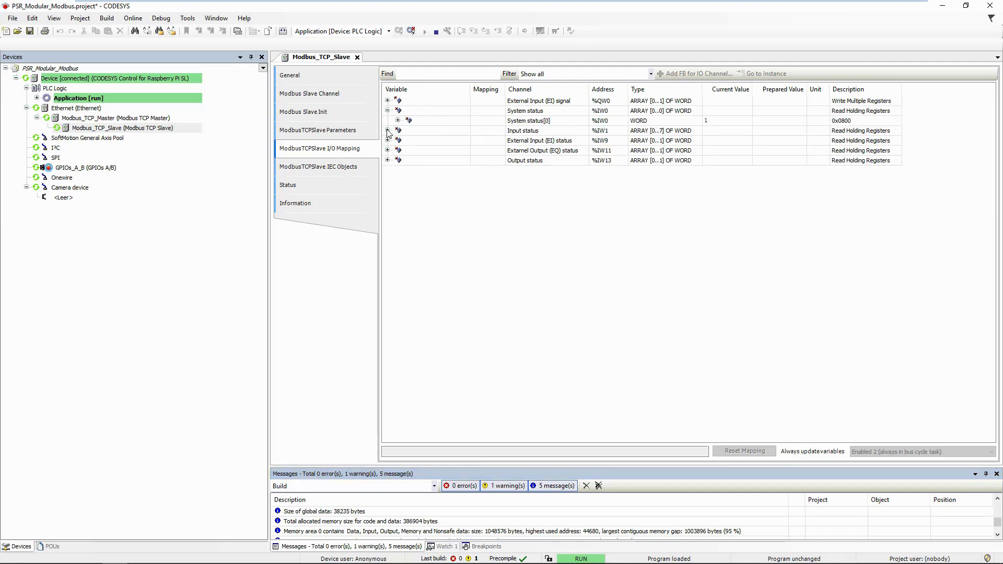
{"action": "left_click", "coordinate": [387, 131]}
{"action": "left_click", "coordinate": [732, 141]}
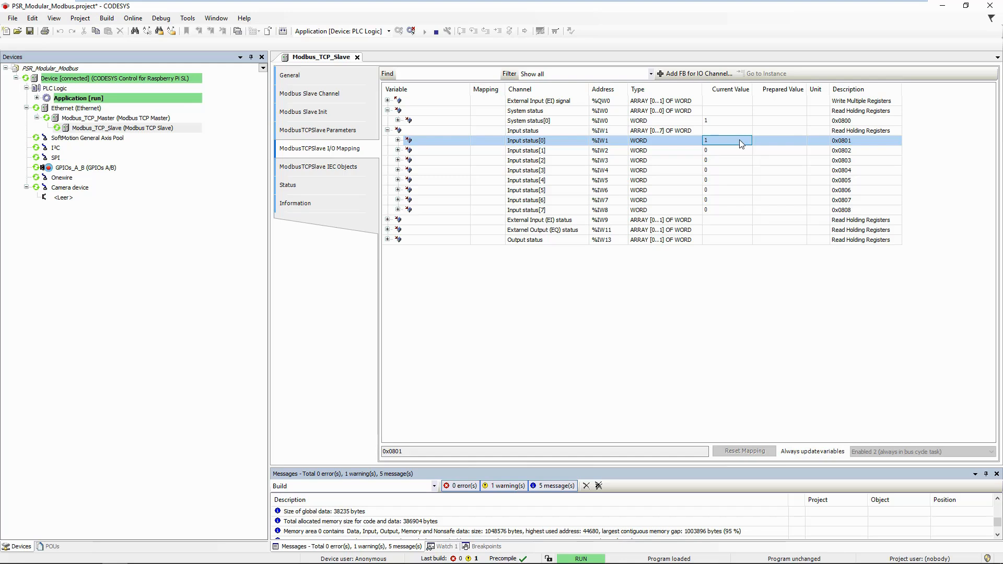
{"action": "left_click", "coordinate": [387, 240]}
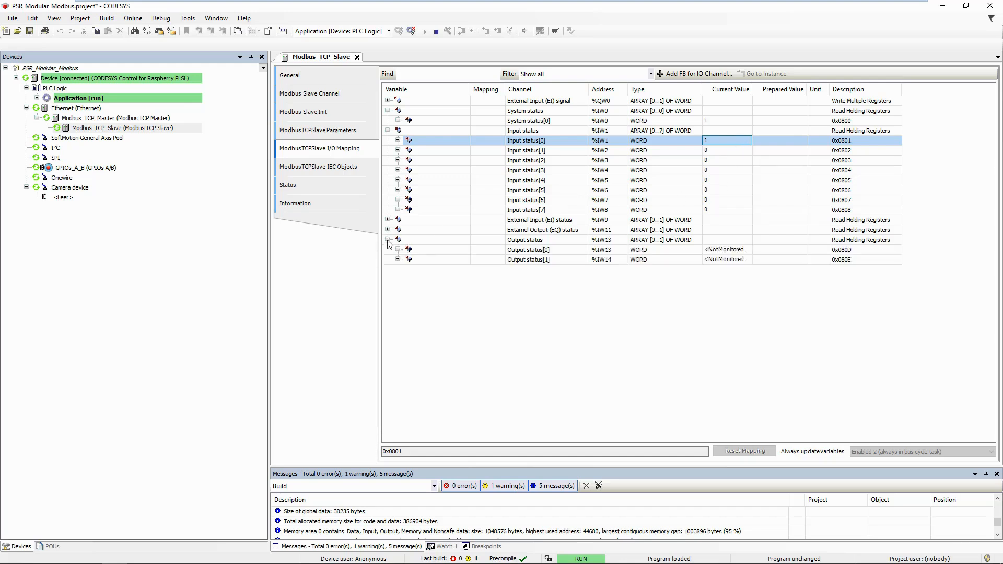
{"action": "left_click", "coordinate": [752, 253]}
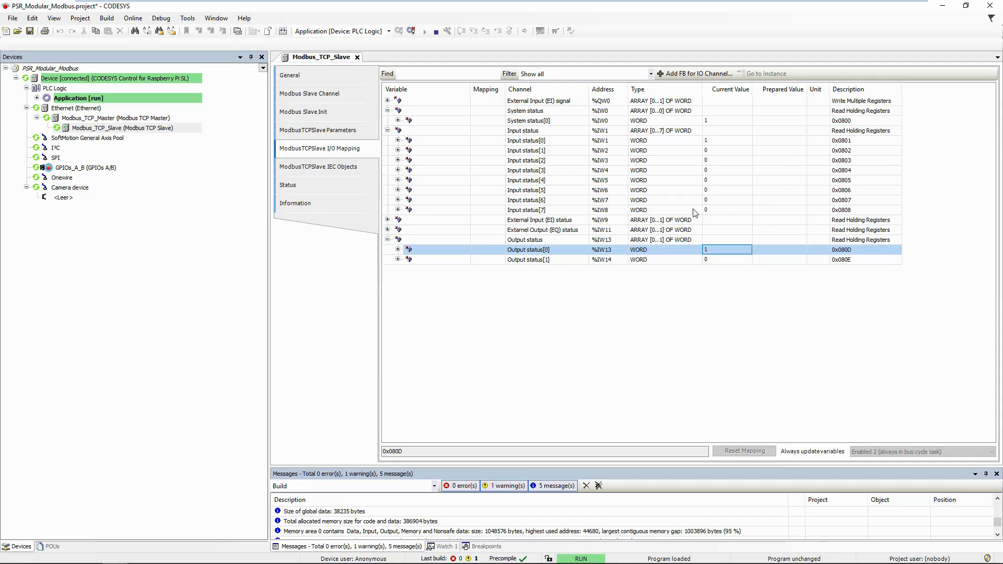
{"action": "left_click", "coordinate": [787, 112]}
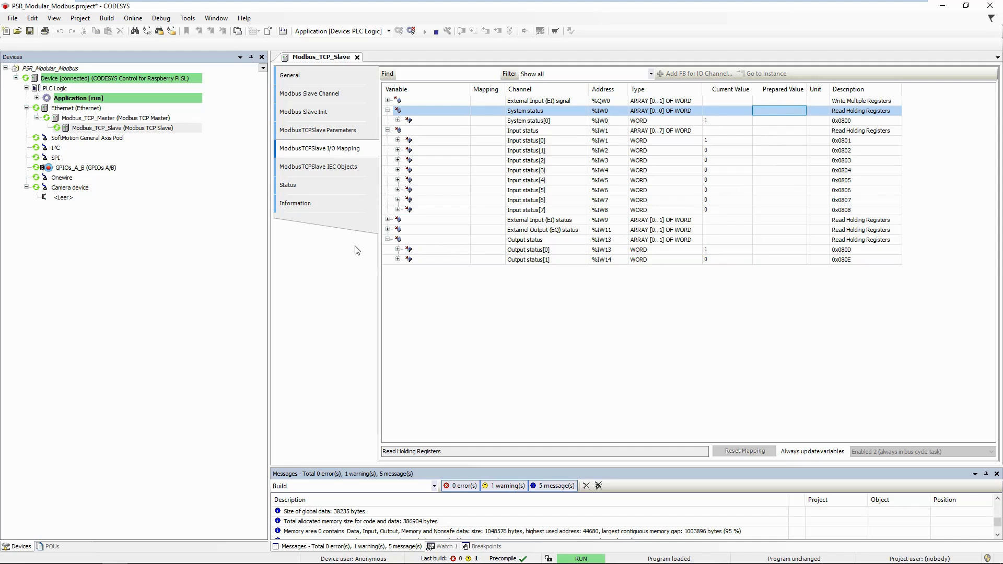
Expand External Input (EI) signal[0] bits, EI status and EQ status, and prepare TRUE for Bit0
{"action": "left_click", "coordinate": [387, 240]}
{"action": "left_click", "coordinate": [387, 130]}
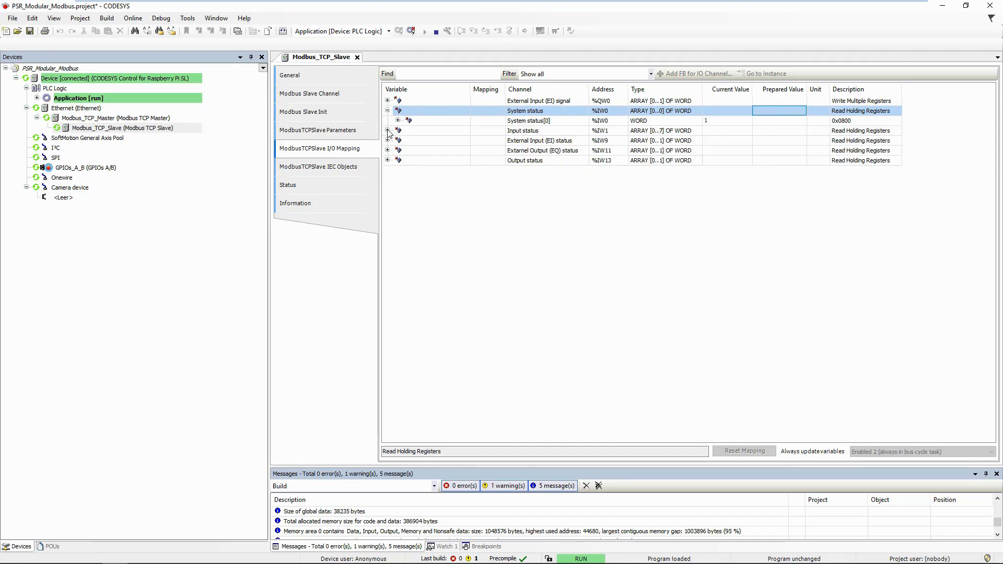
{"action": "left_click", "coordinate": [387, 111]}
{"action": "left_click", "coordinate": [387, 100]}
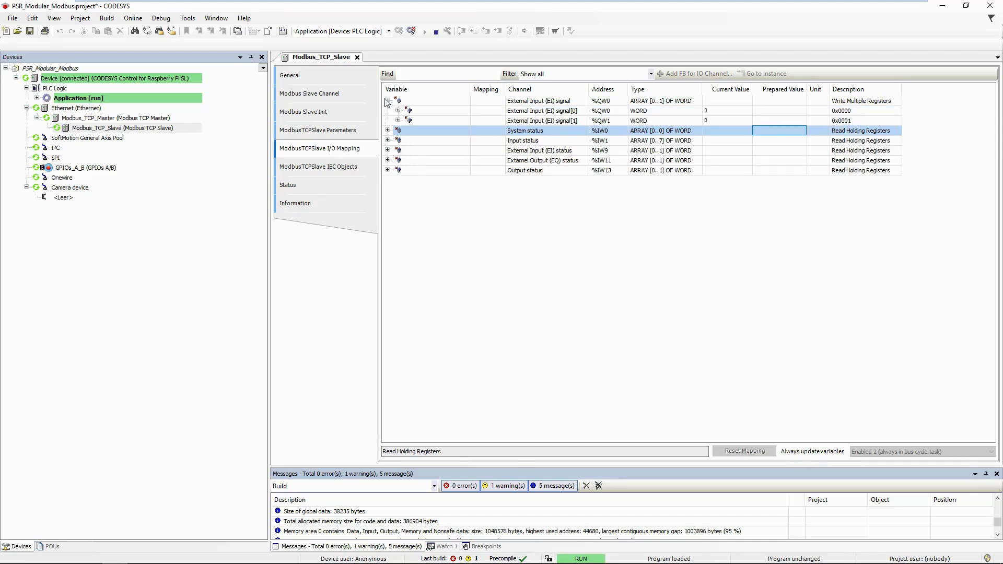
{"action": "left_click", "coordinate": [398, 110]}
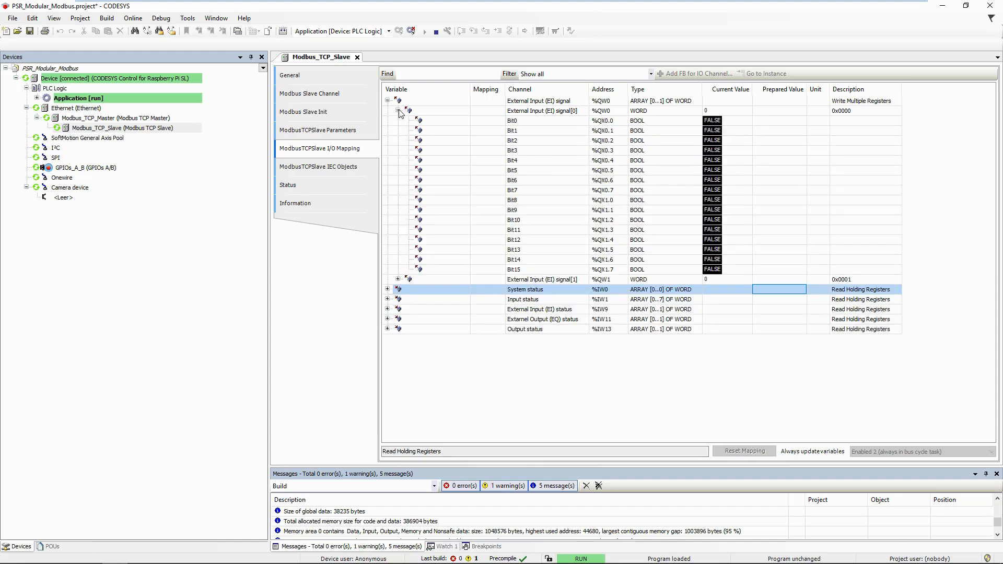
{"action": "left_click", "coordinate": [387, 309]}
{"action": "left_click", "coordinate": [387, 339]}
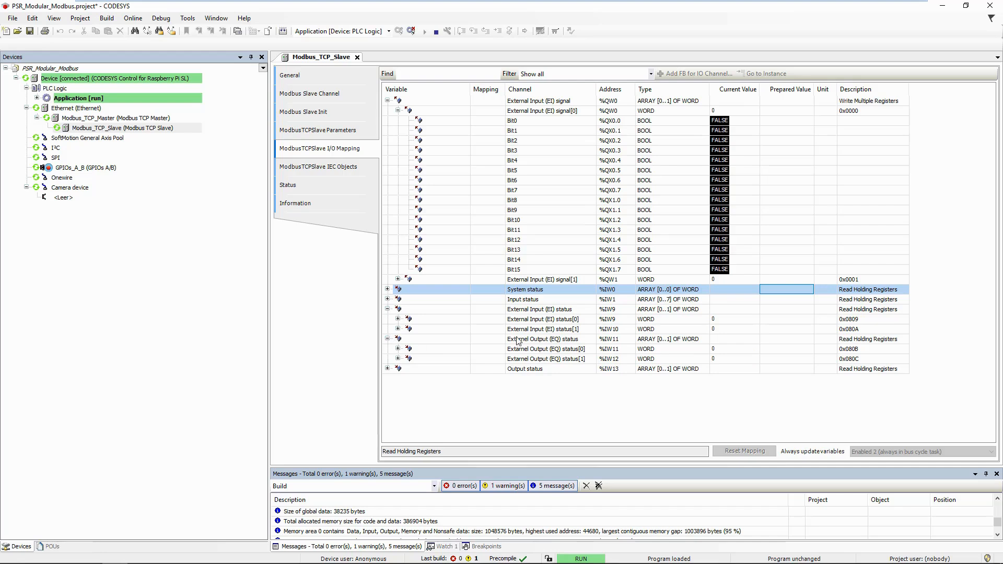
{"action": "left_click", "coordinate": [795, 120]}
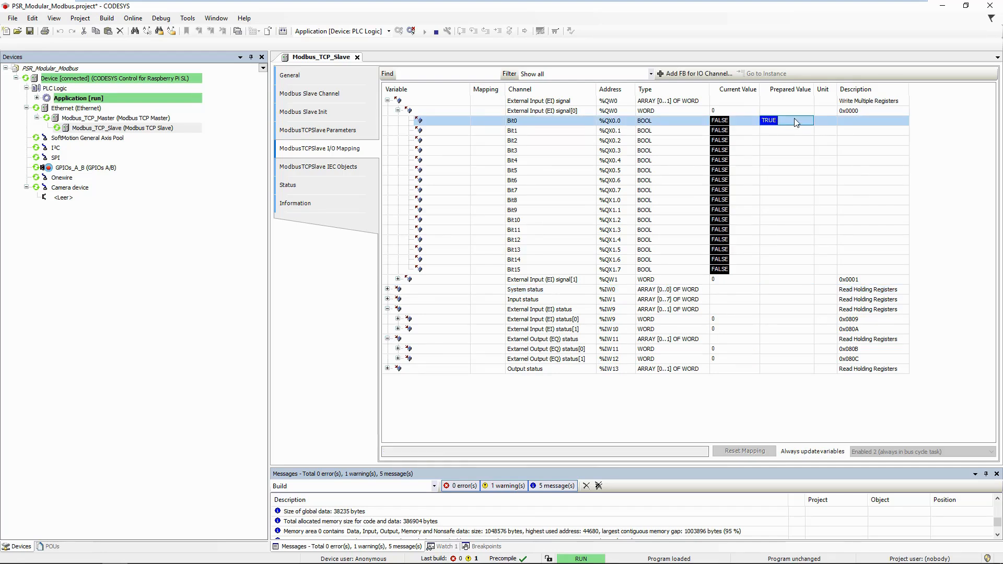
Write TRUE to Bit0 and check the EI status[0] and EQ status[1] values
{"action": "key", "text": "ctrl+F7"}
{"action": "left_click", "coordinate": [748, 322]}
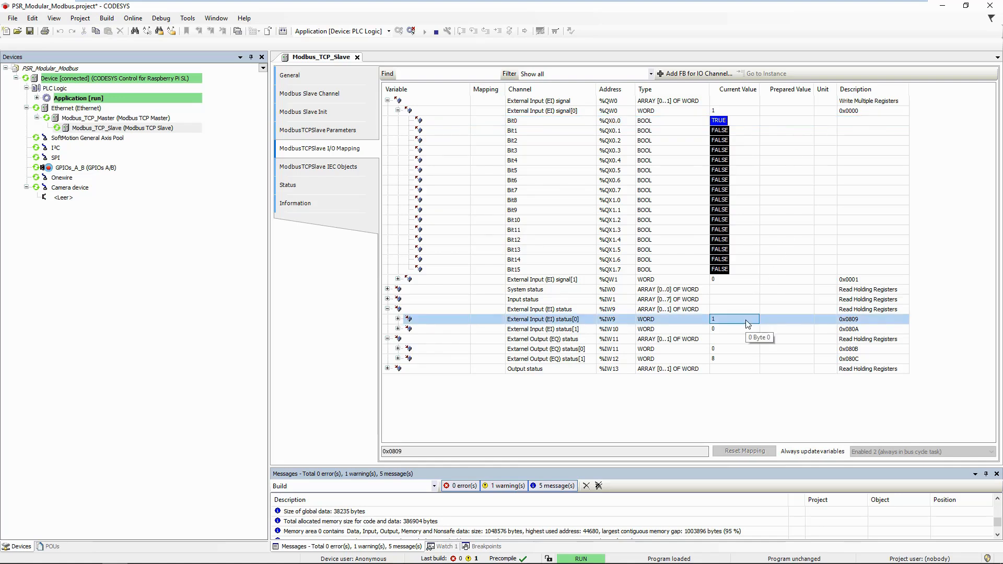
{"action": "left_click", "coordinate": [741, 360]}
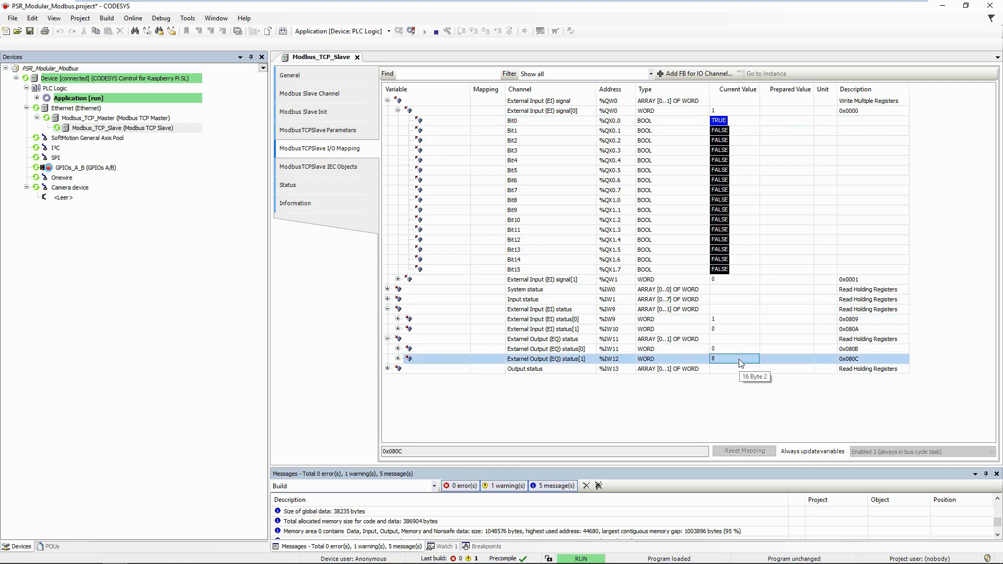
Prepare FALSE for Bit0 and write it, returning External Input signal[0] to 0
{"action": "left_click", "coordinate": [795, 122]}
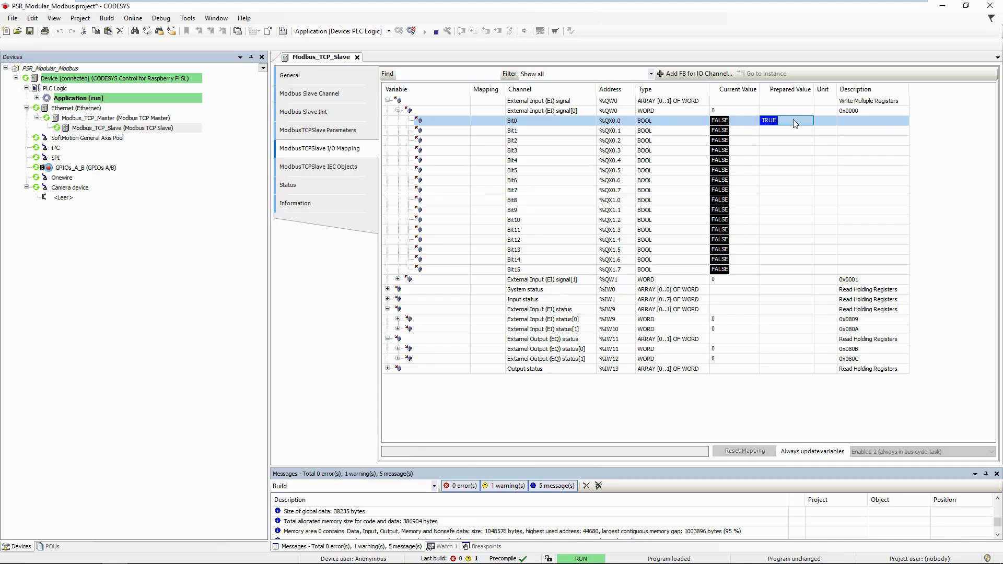
{"action": "key", "text": "ctrl+F7"}
{"action": "key", "text": "ctrl+F7"}
{"action": "key", "text": "ctrl+F7"}
{"action": "left_click", "coordinate": [791, 121]}
{"action": "key", "text": "ctrl+F7"}
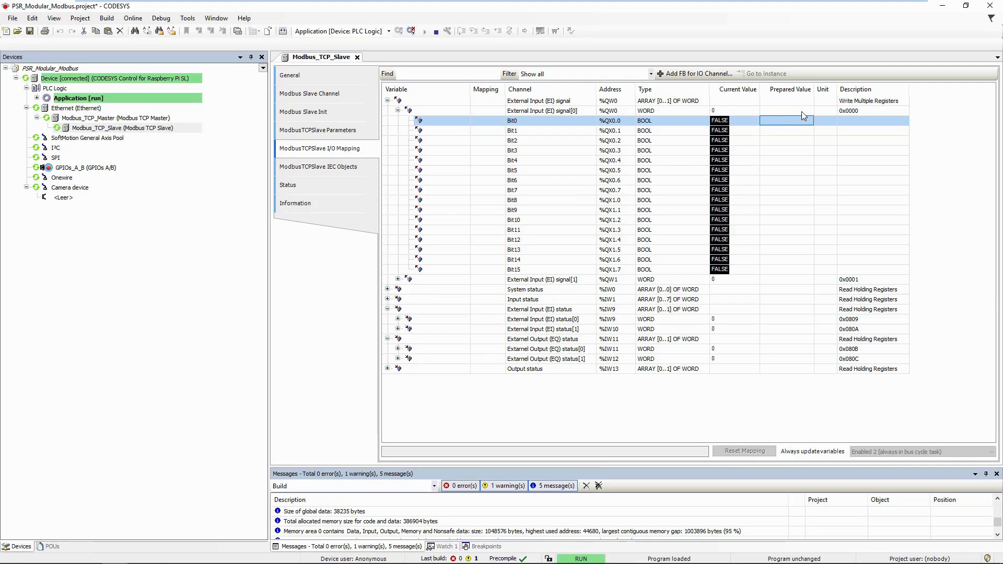